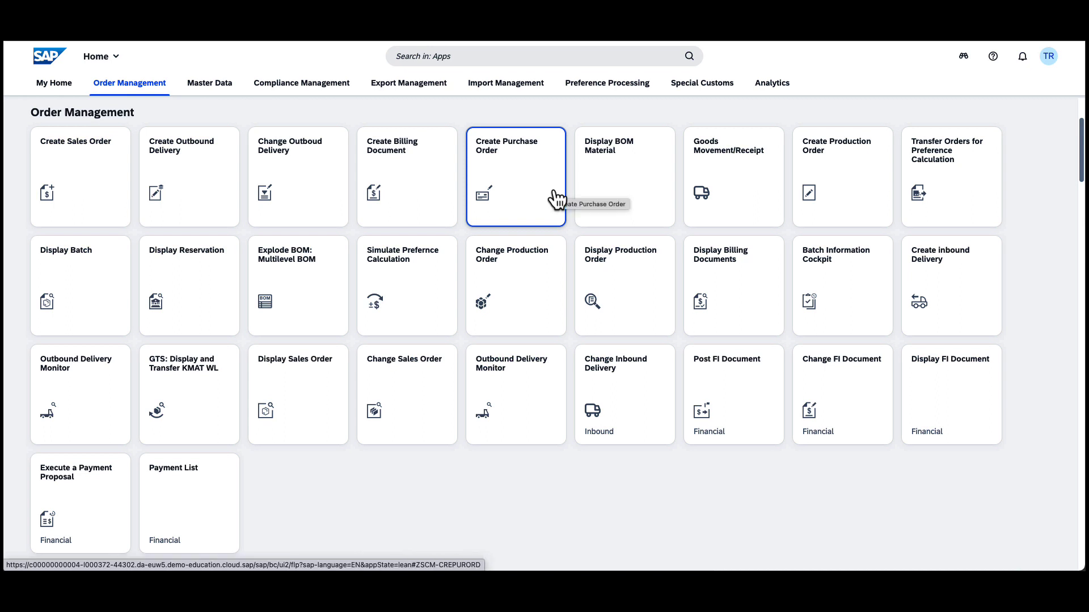
- Start a purchase order with org data 1710 / 001 / 1710 and supplier USSU-GT20
left_click(556, 198)
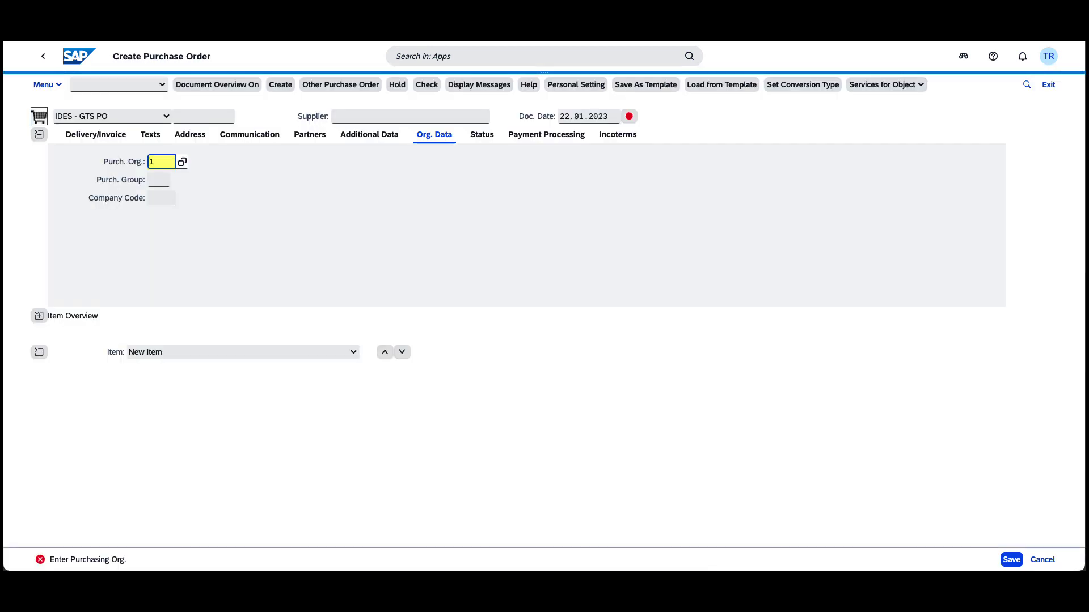
type("1710")
key("Tab")
type("001")
key("Tab")
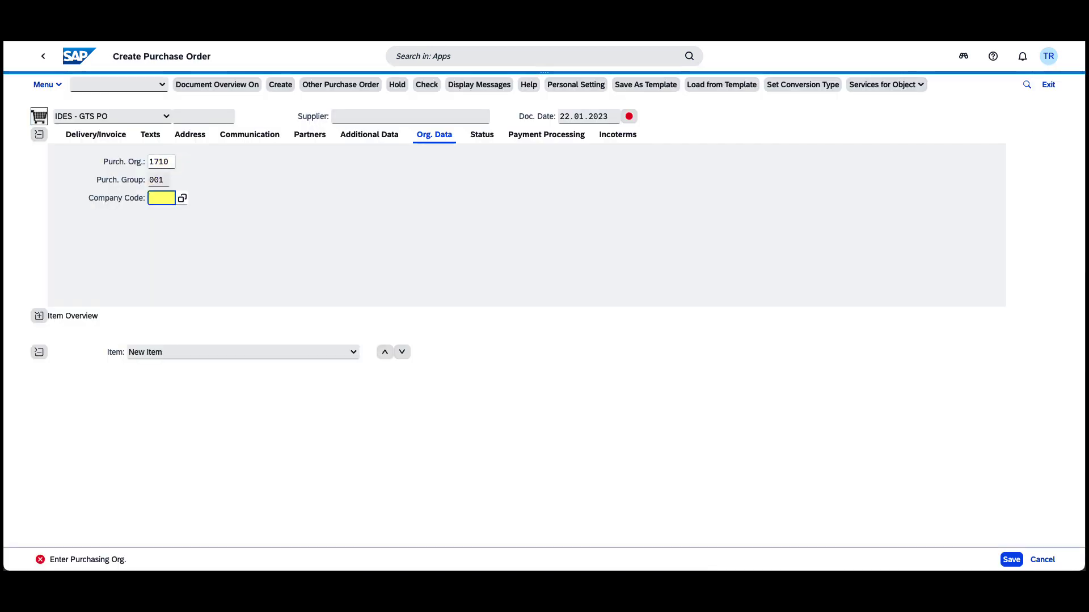
type("1710")
left_click(383, 117)
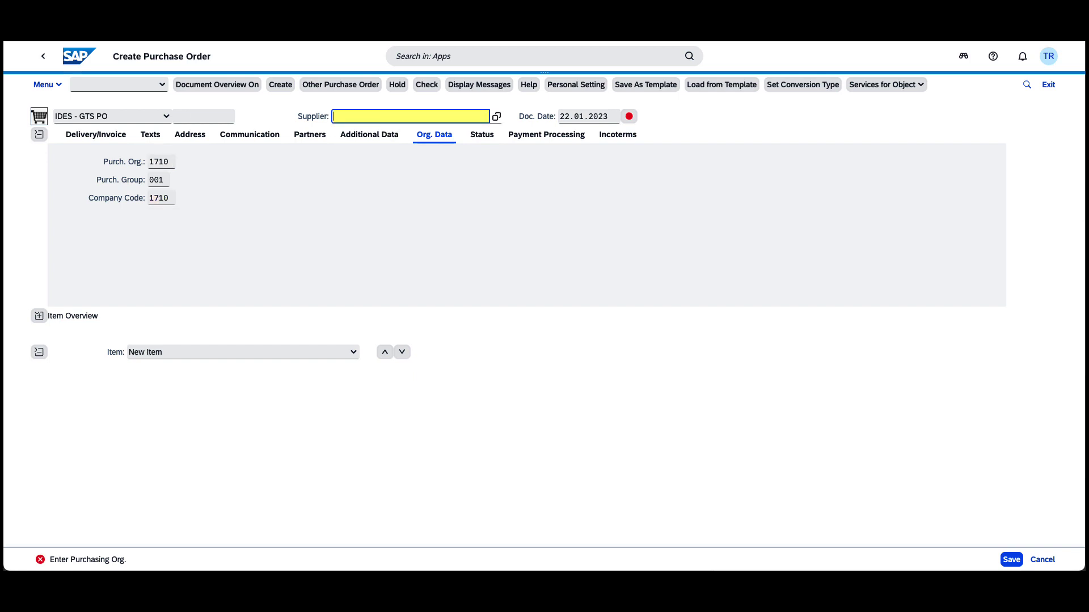
type("USSU-GT20")
key("Return")
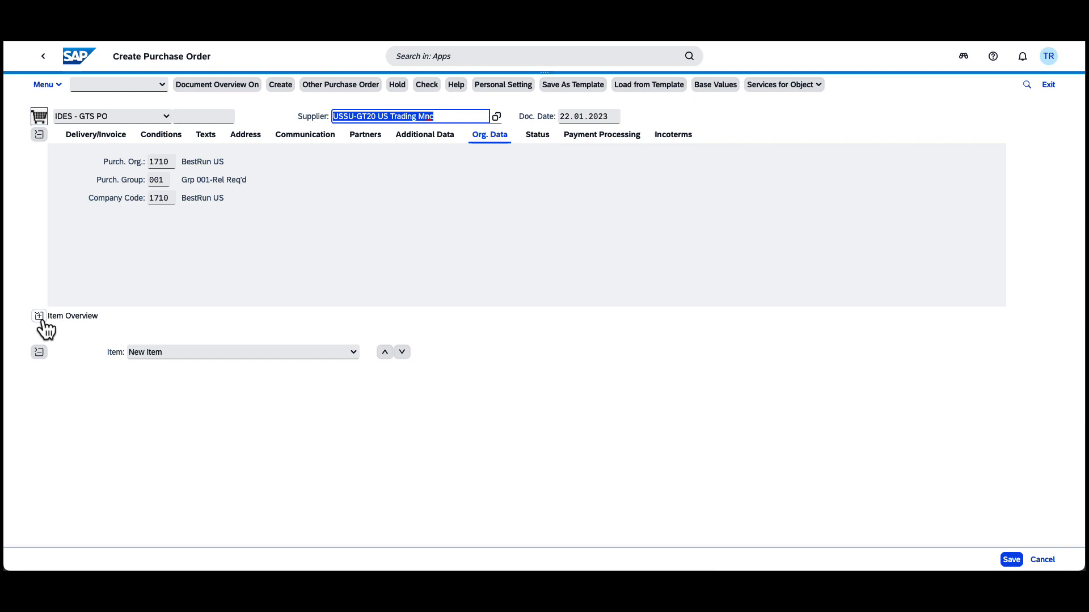
- Add item MZ-TG-GT40, quantity 1 at 100 USD, plant 1710, storage location 171A, and save
left_click(39, 316)
type("MZ-TG")
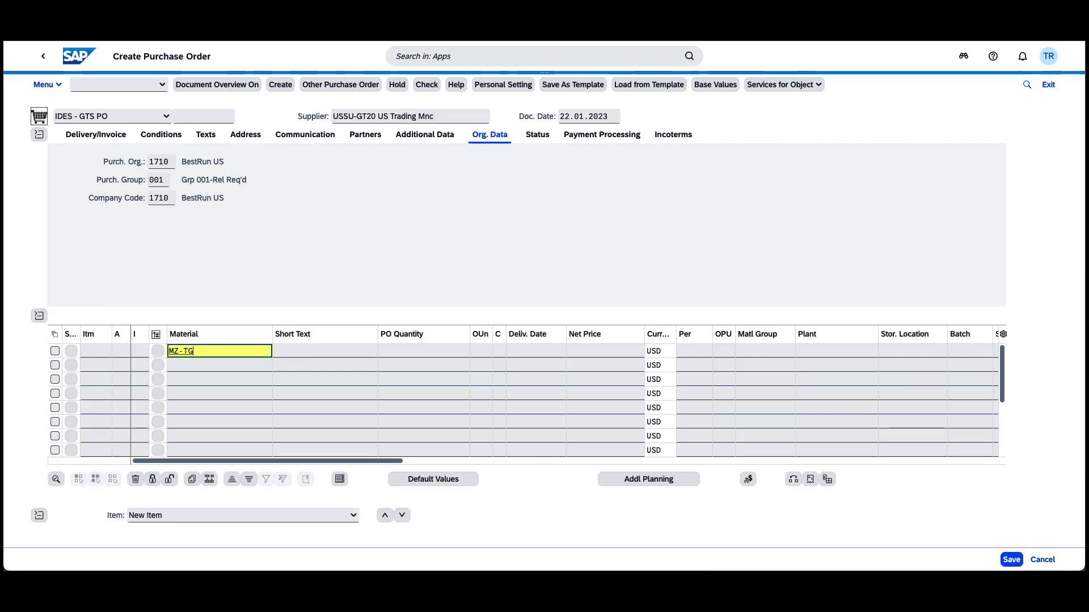
type("-GT40")
key("Tab")
key("Tab")
type("1")
key("Tab")
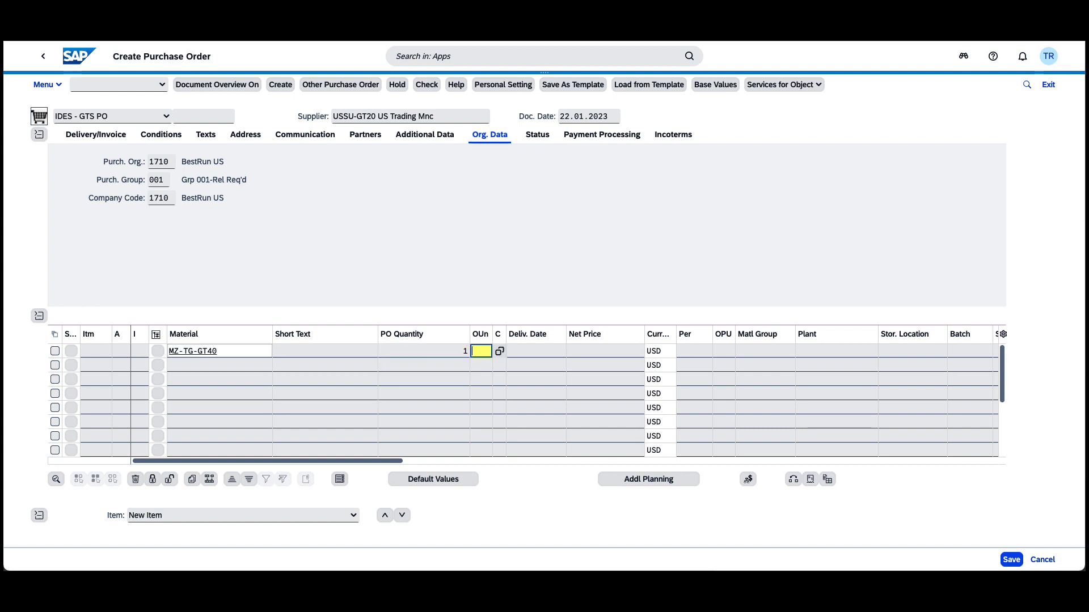
key("Tab")
key("Tab")
type("100")
key("Tab")
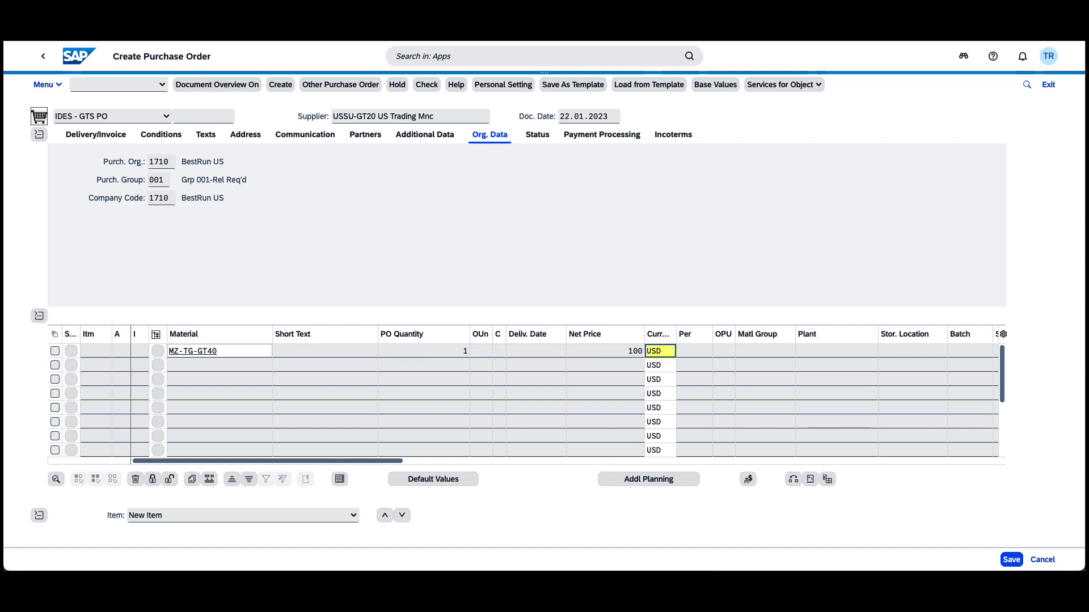
key("Tab")
key("Tab")
key("Tab")
key("Tab")
type("1")
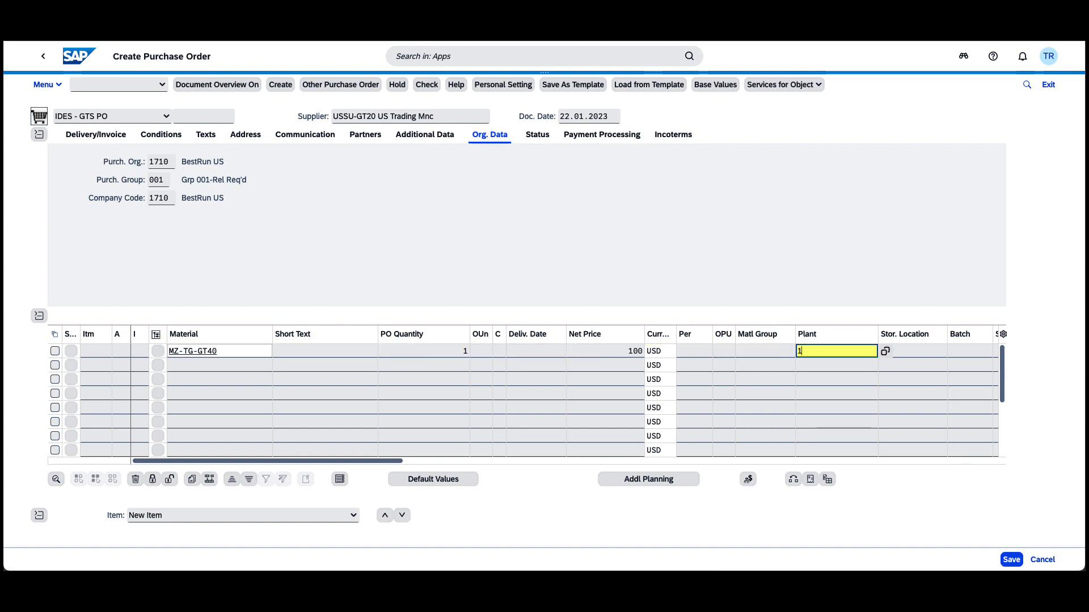
type("710")
key("Tab")
type("171A")
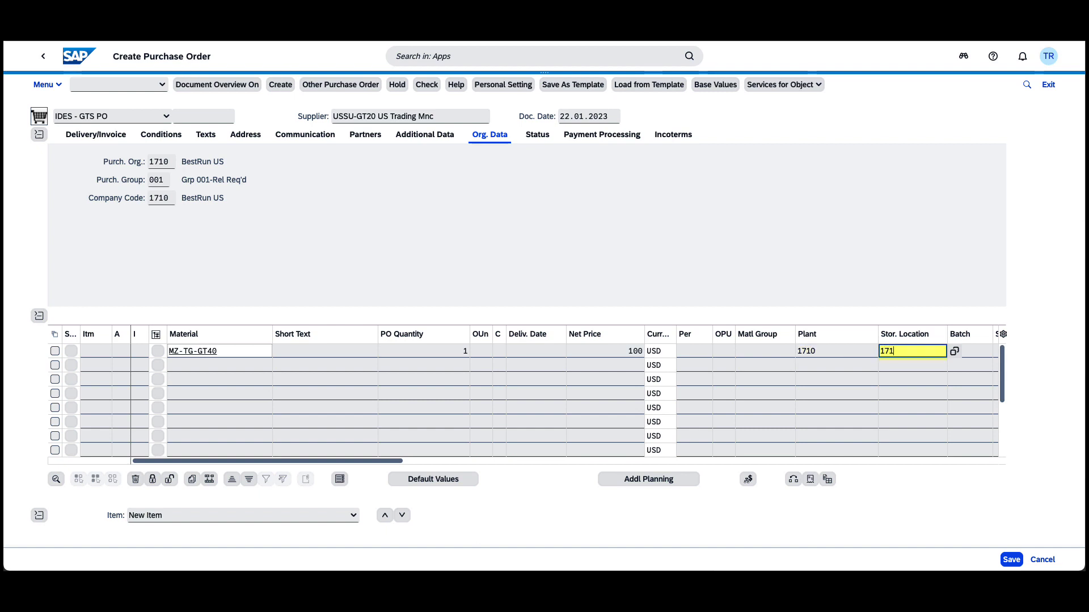
left_click(1011, 560)
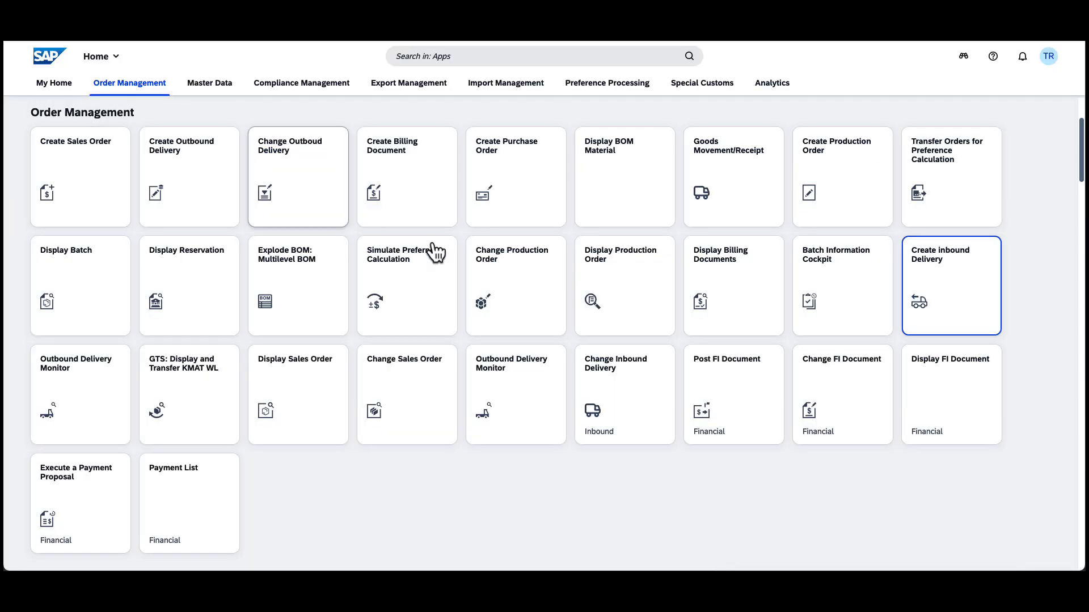
left_click(968, 332)
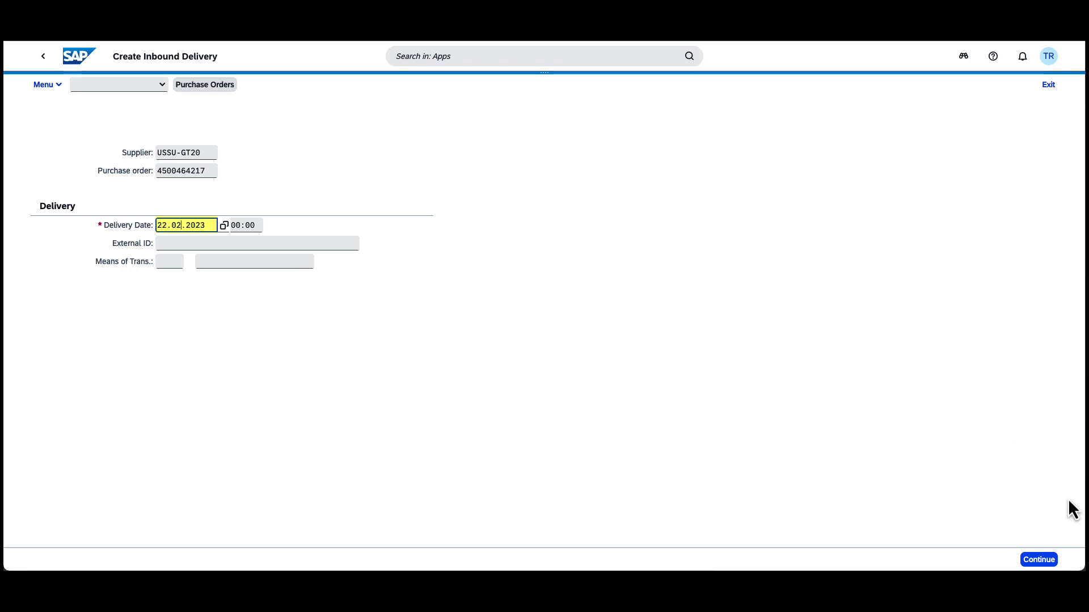
left_click(1047, 562)
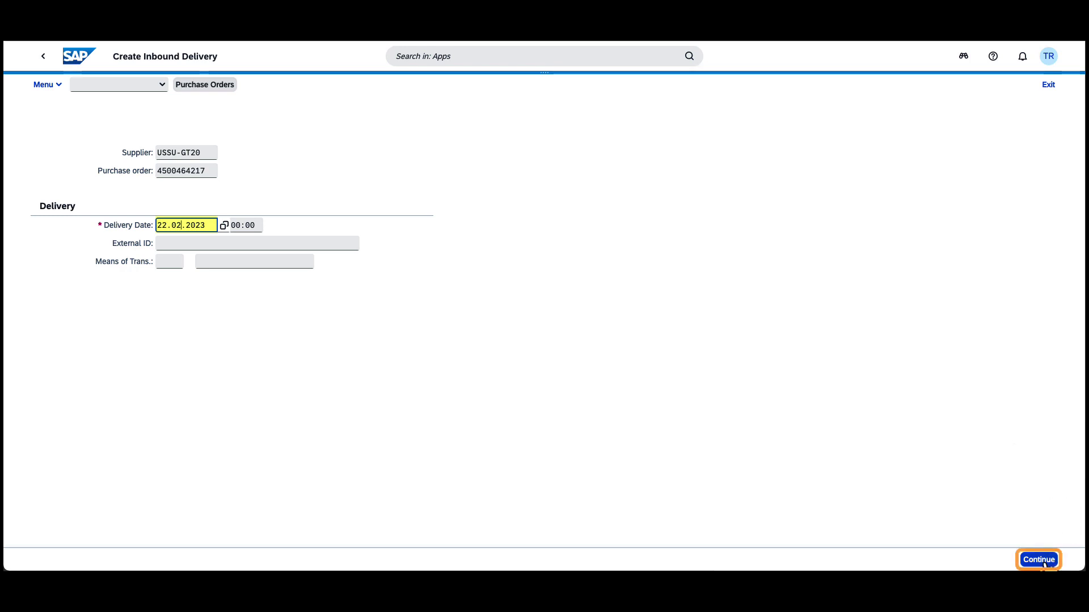
left_click(1045, 563)
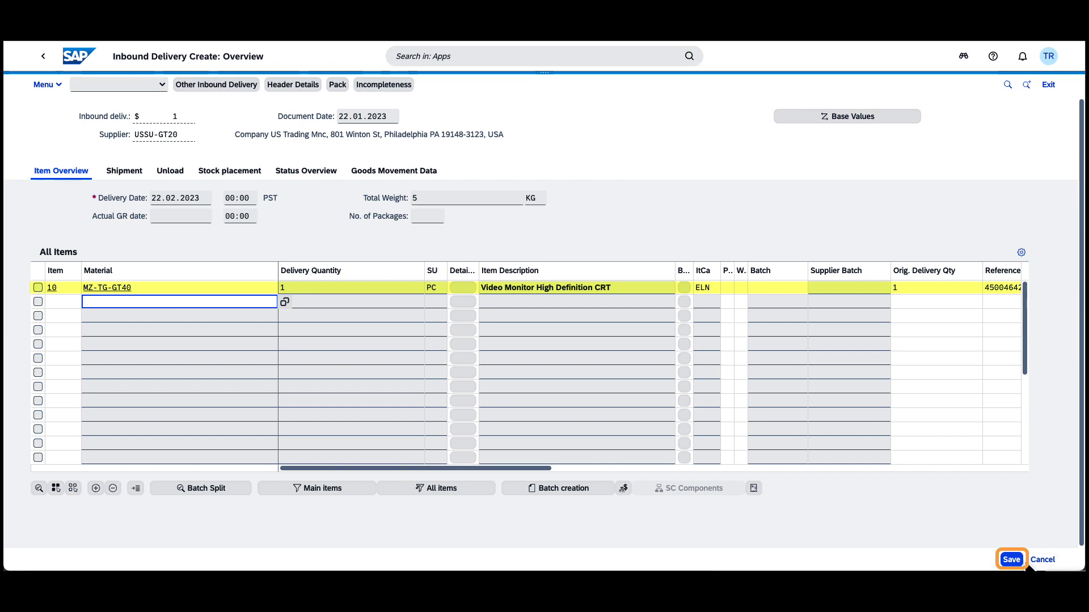
left_click(1013, 560)
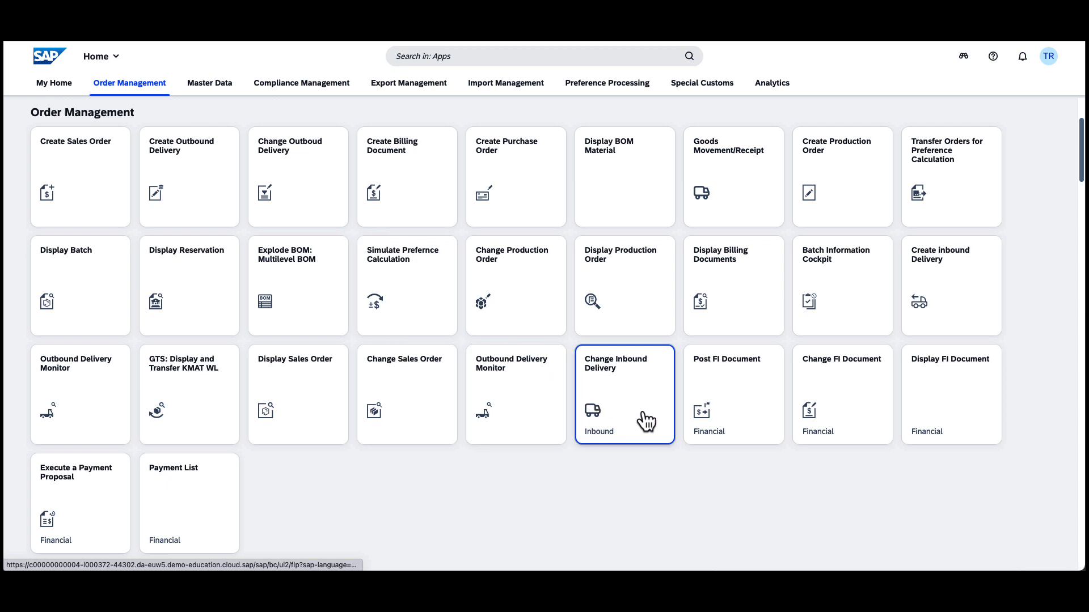
- Post the goods receipt for inbound delivery 180000780
left_click(654, 417)
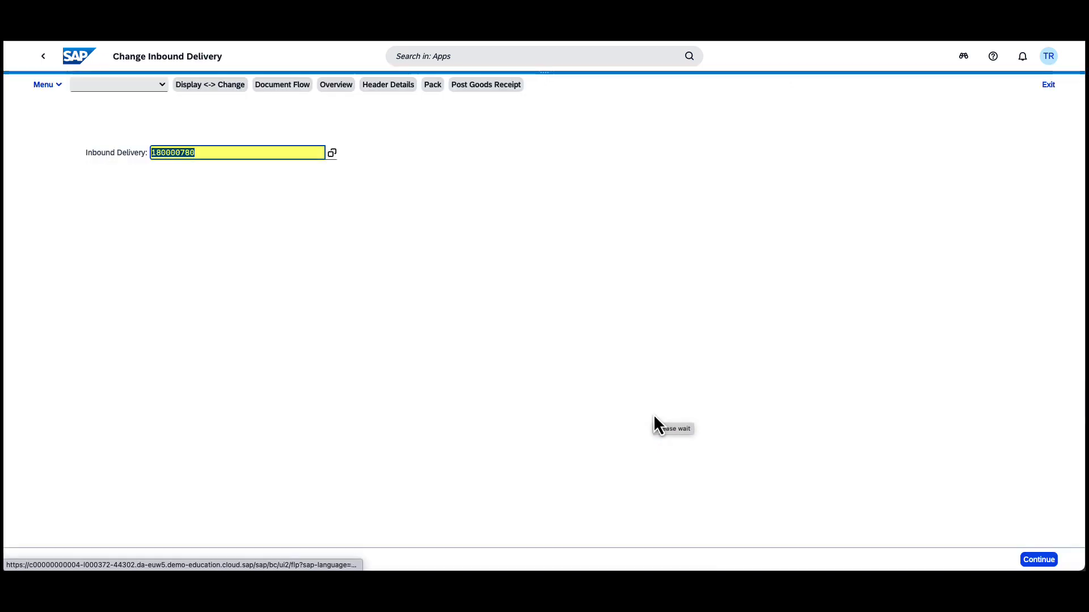
left_click(486, 86)
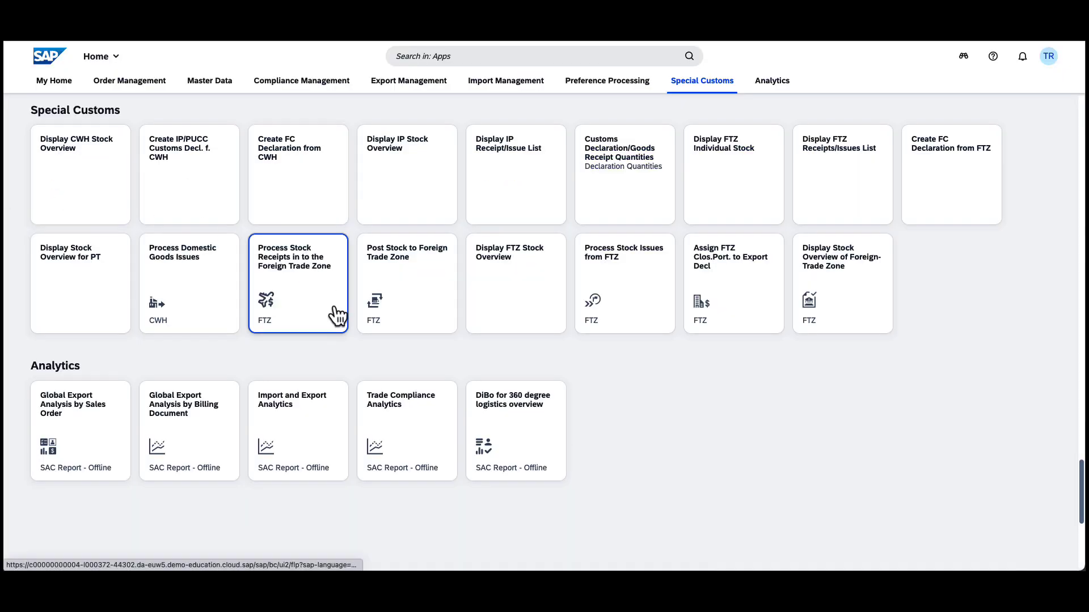
- Process the stock receipts for FTZ_US1710 and post that stock into the zone
left_click(336, 311)
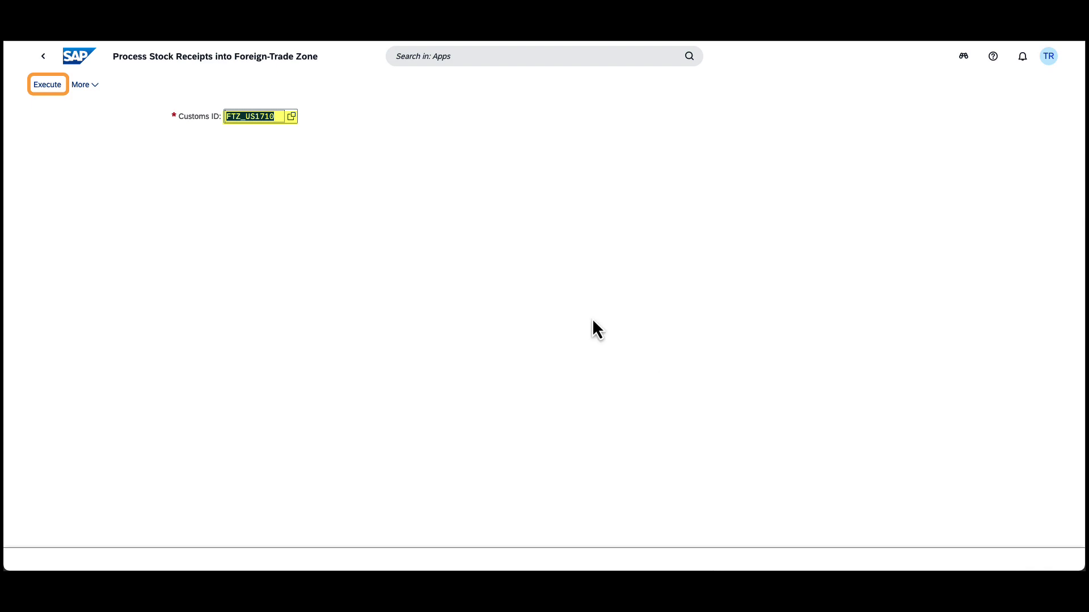
left_click(48, 88)
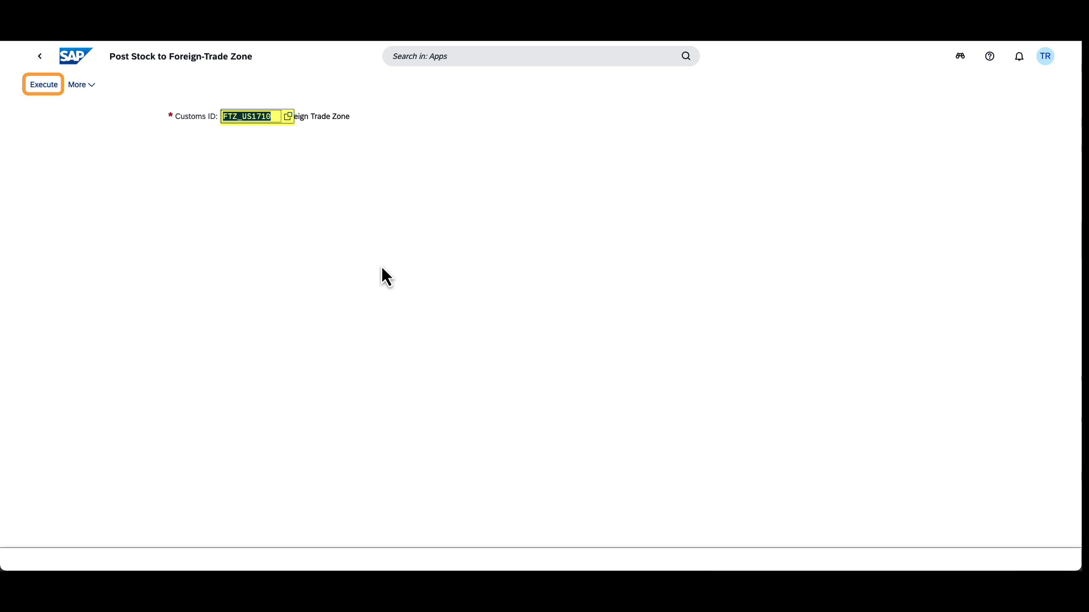
left_click(46, 86)
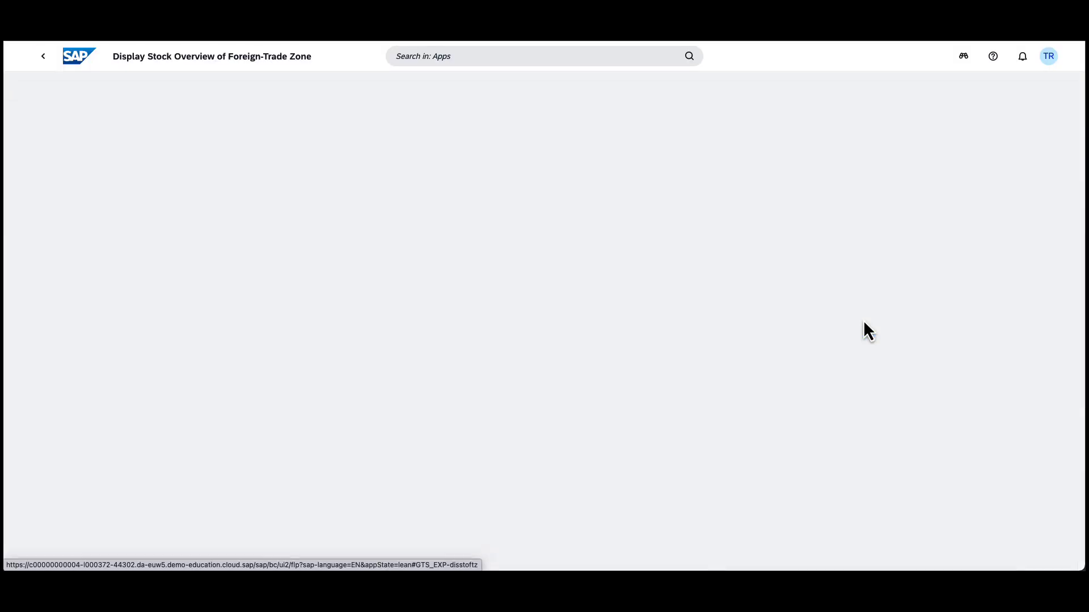
- Run the FTZ stock overview for MZ-TG-GT40 and list last week's receipts/issues
key("Tab")
type("MZ-")
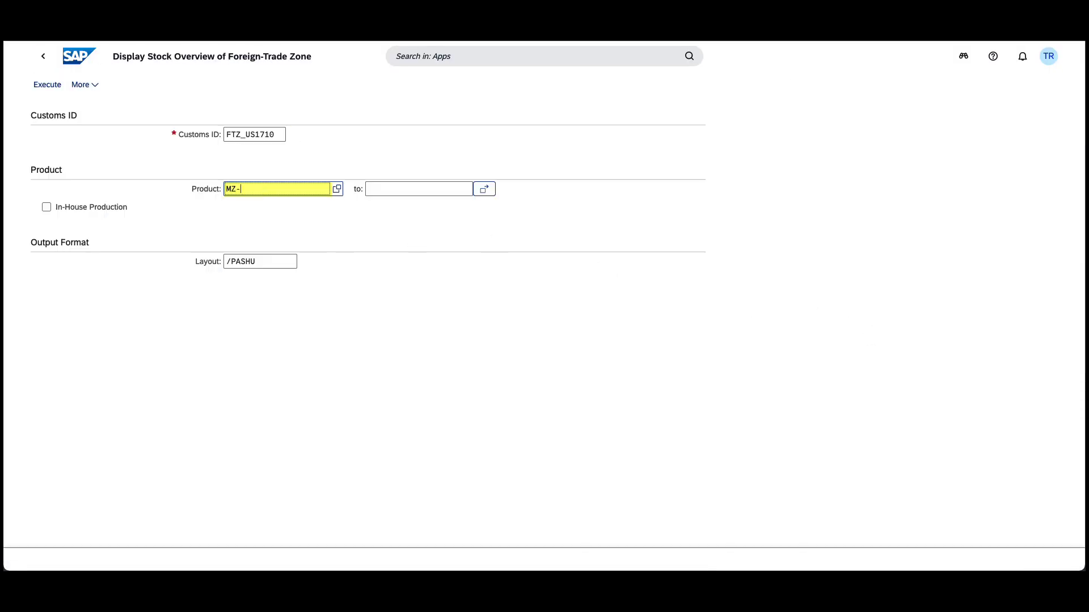
type("TG-GT40")
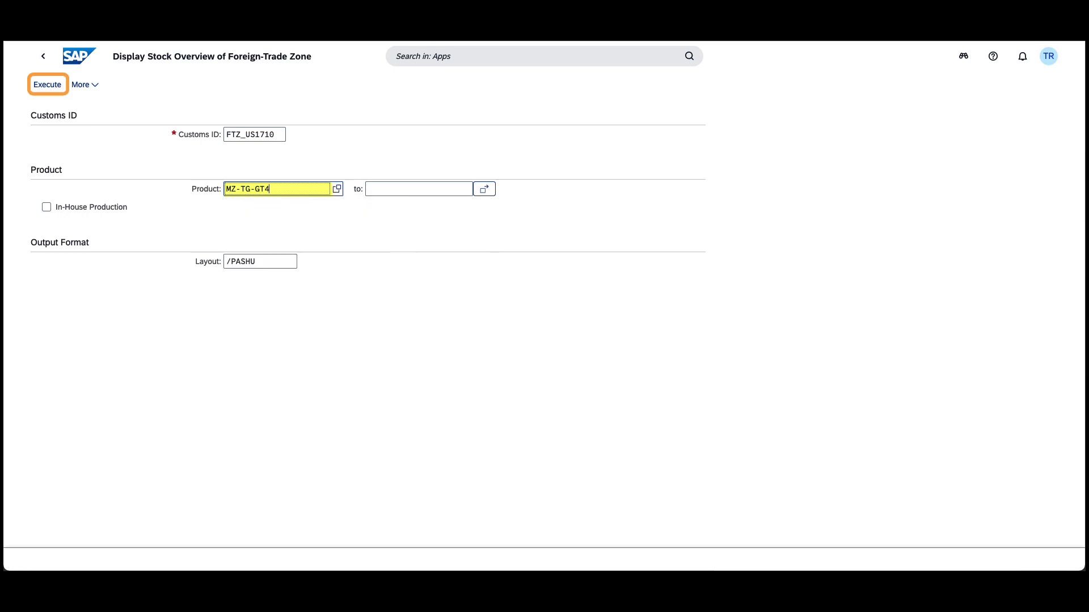
key("Tab")
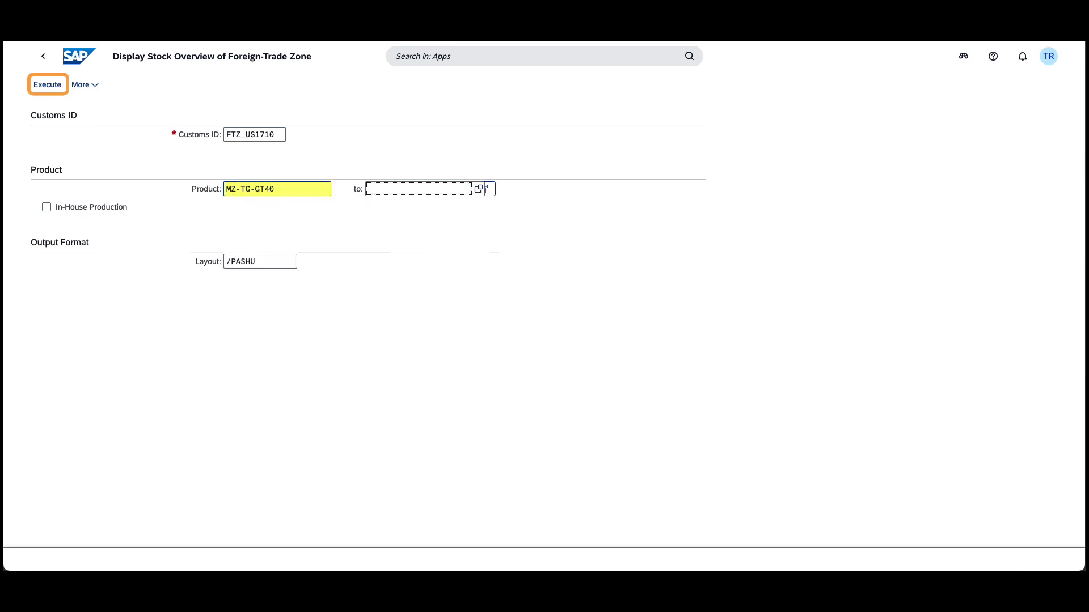
left_click(50, 89)
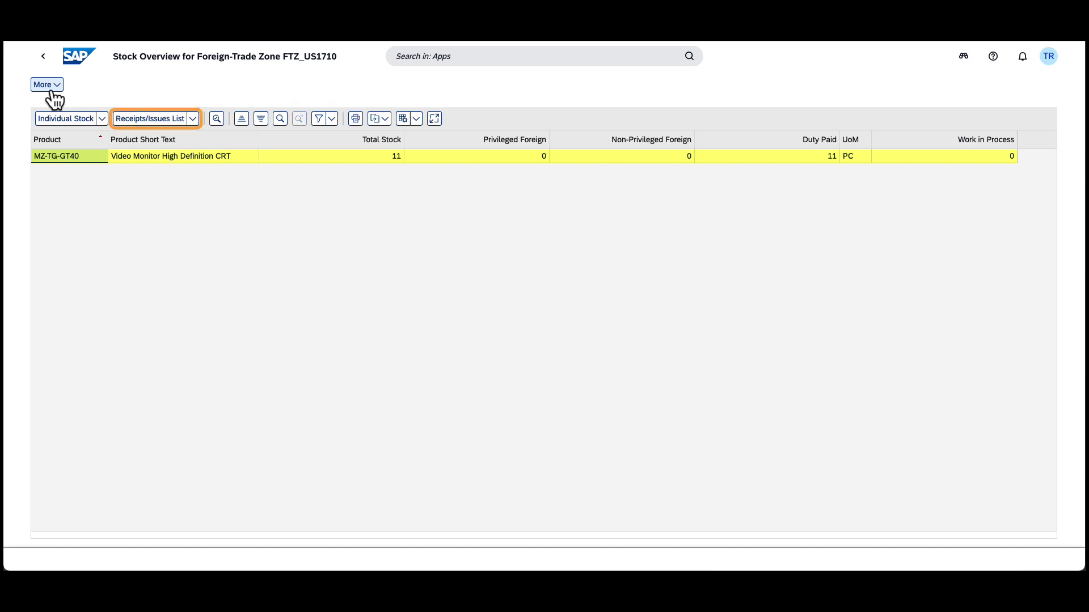
left_click(193, 120)
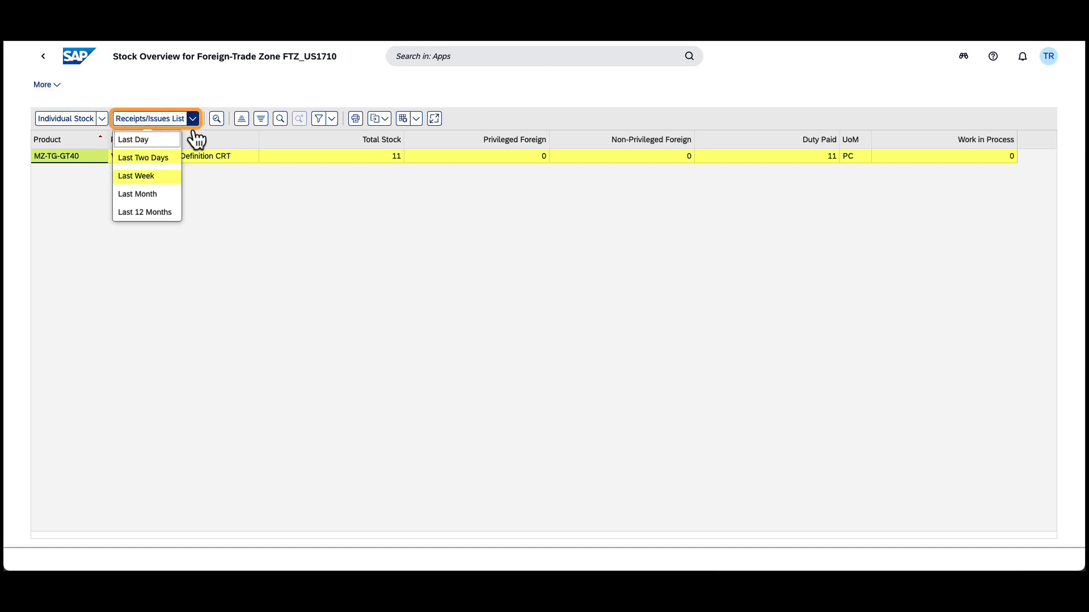
left_click(152, 180)
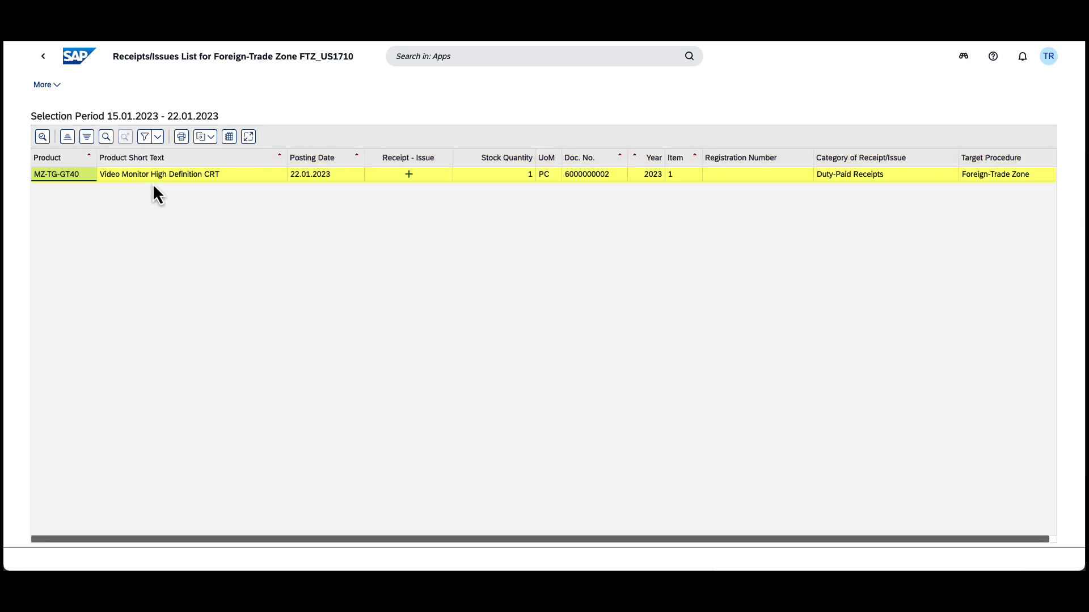